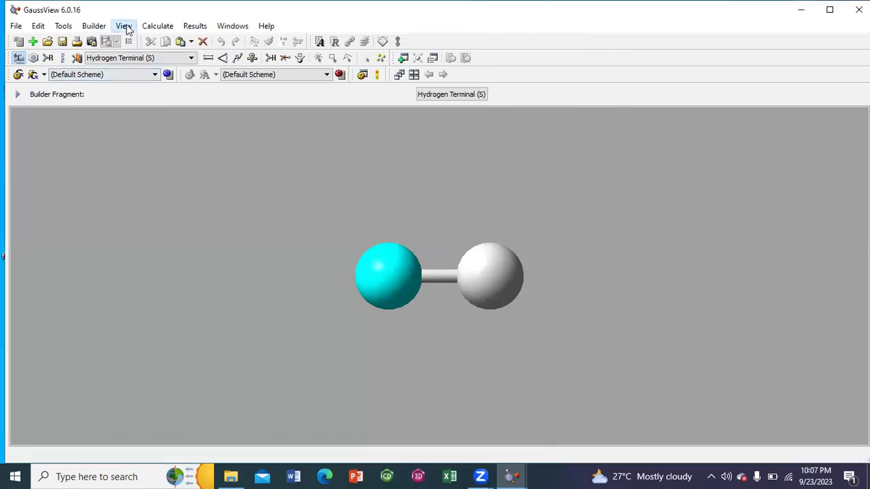
# - In the Builder, pick C as a Carbon Tetrahedral fragment and place methane in the view
pyautogui.click(125, 30)
pyautogui.click(131, 74)
pyautogui.click(131, 74)
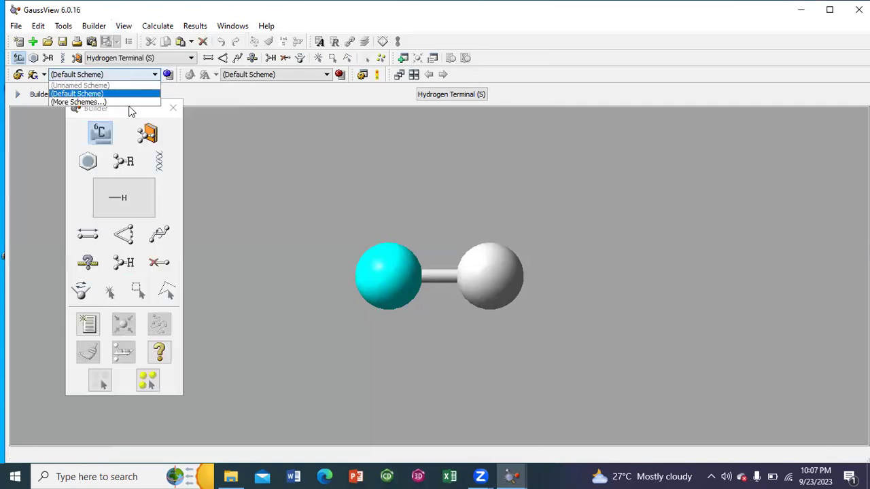
pyautogui.click(201, 97)
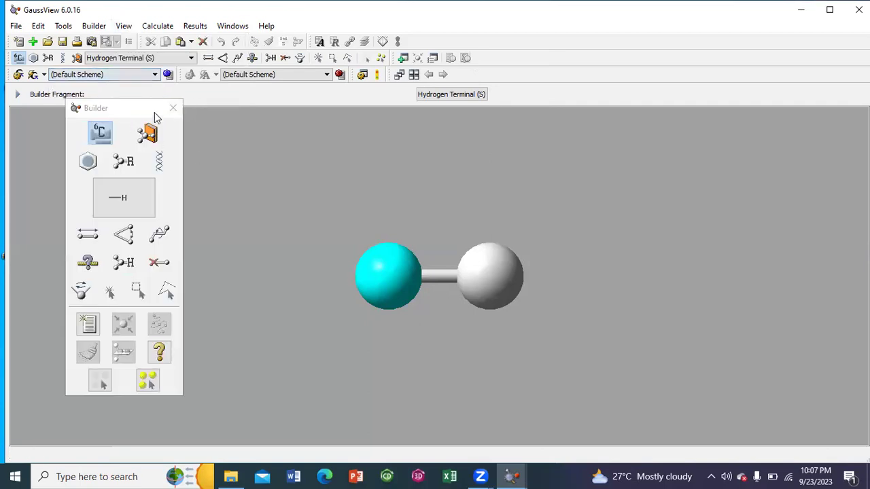
pyautogui.click(98, 133)
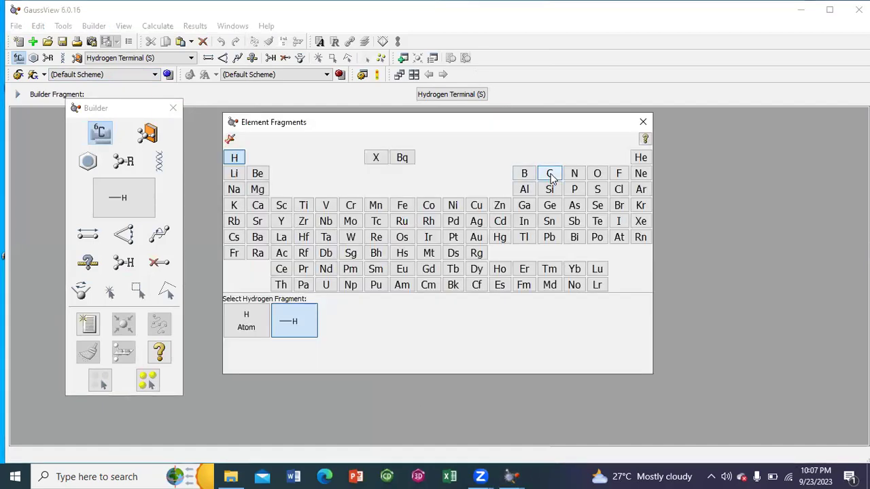
pyautogui.click(551, 178)
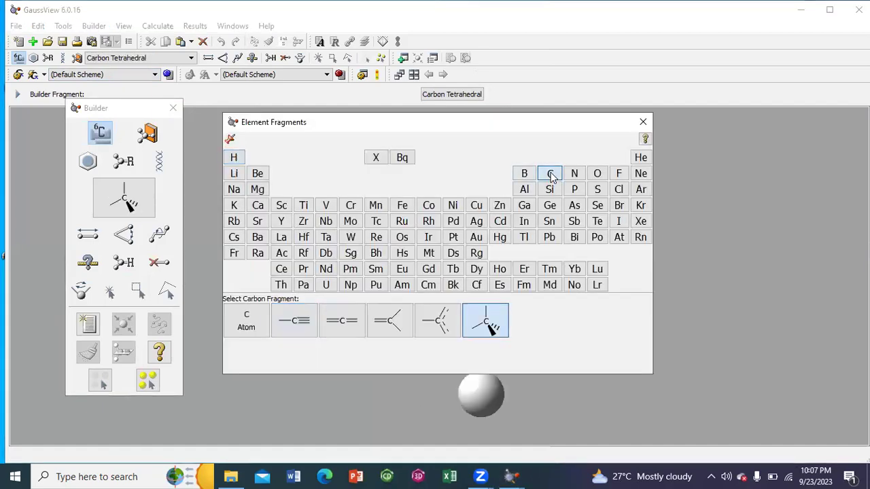
pyautogui.click(494, 329)
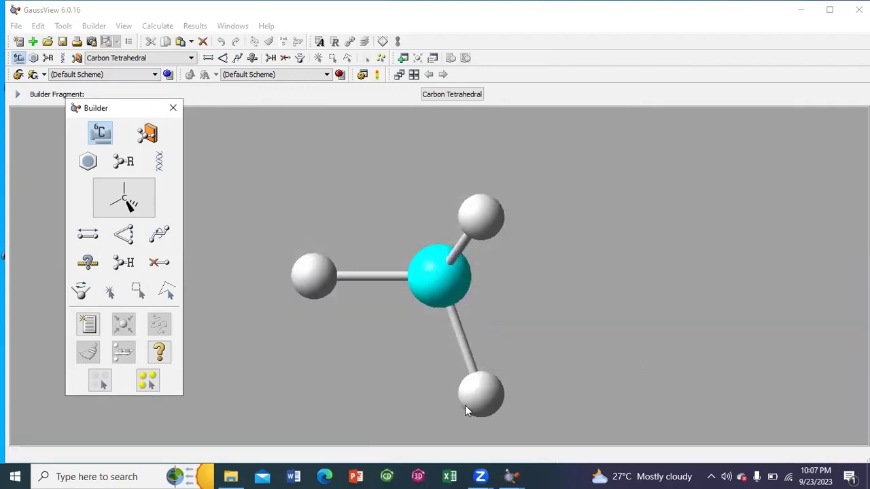
# - Place a tetrahedral carbon methane fragment in the G1:M1:V1 window and close the Builder palette
pyautogui.moveTo(511, 477)
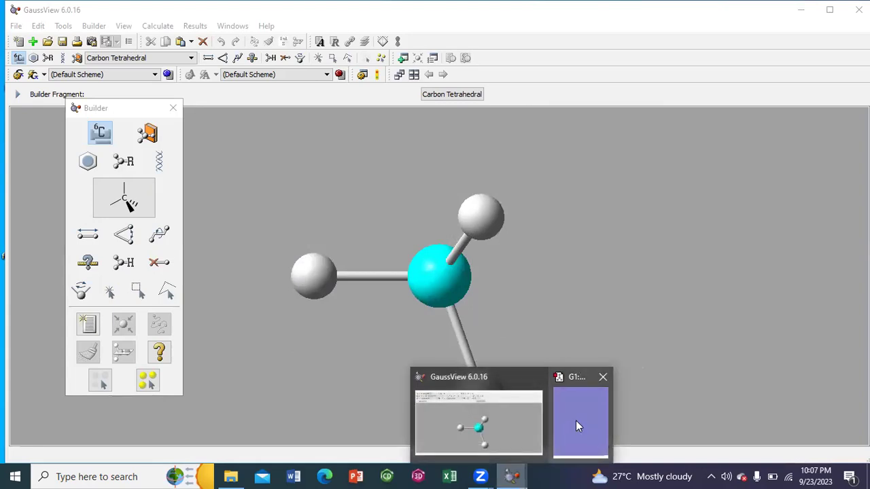
pyautogui.click(575, 420)
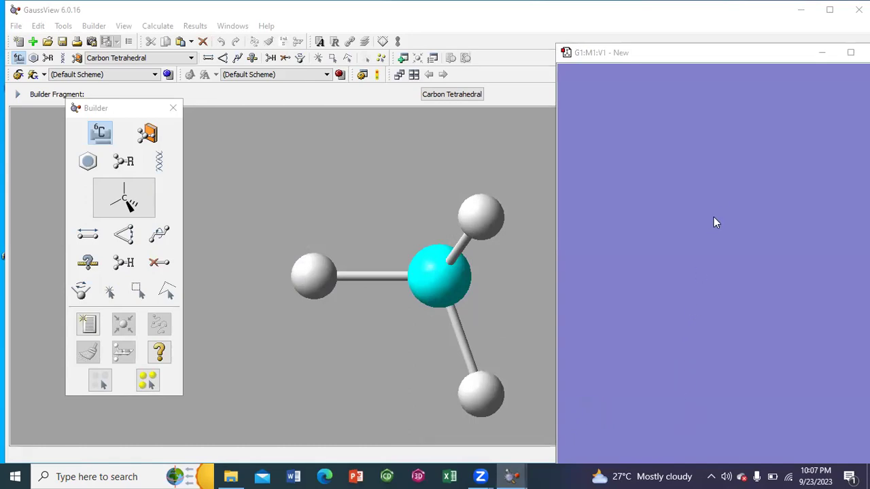
pyautogui.click(695, 241)
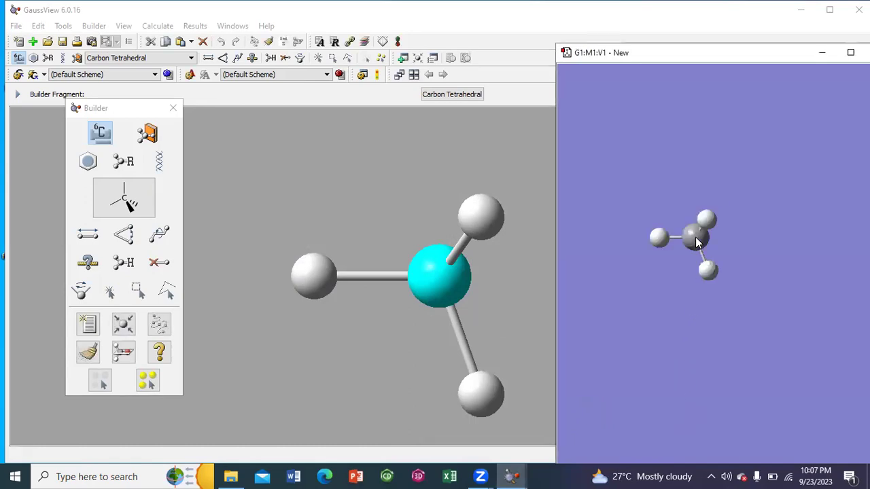
pyautogui.click(87, 354)
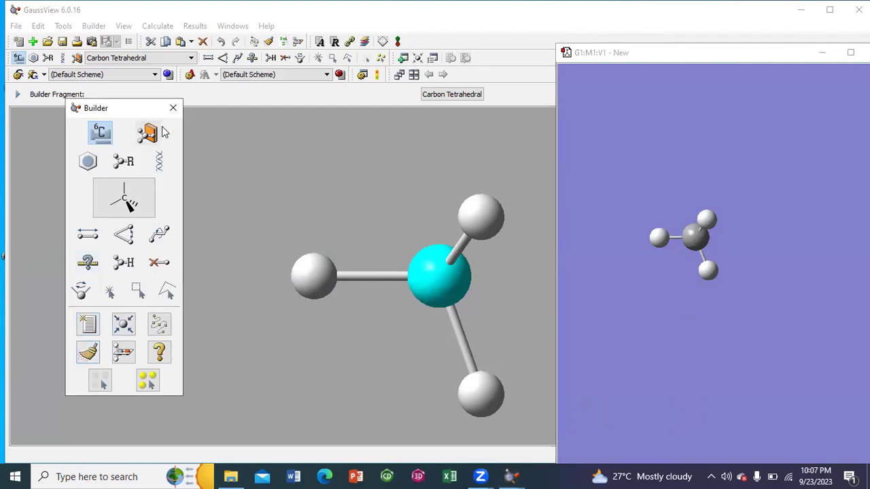
pyautogui.click(173, 108)
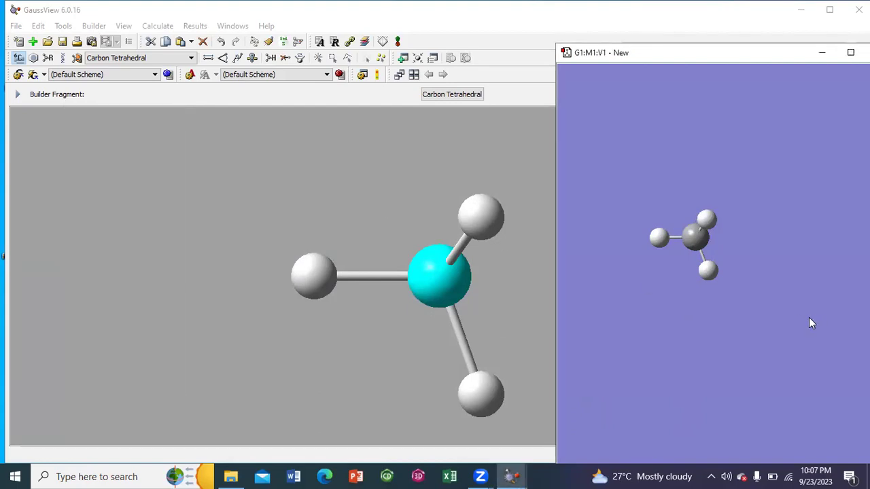
# - Open Gaussian Calculation Setup and set the job type to Frequency with Compute Raman: No
pyautogui.rightClick(626, 297)
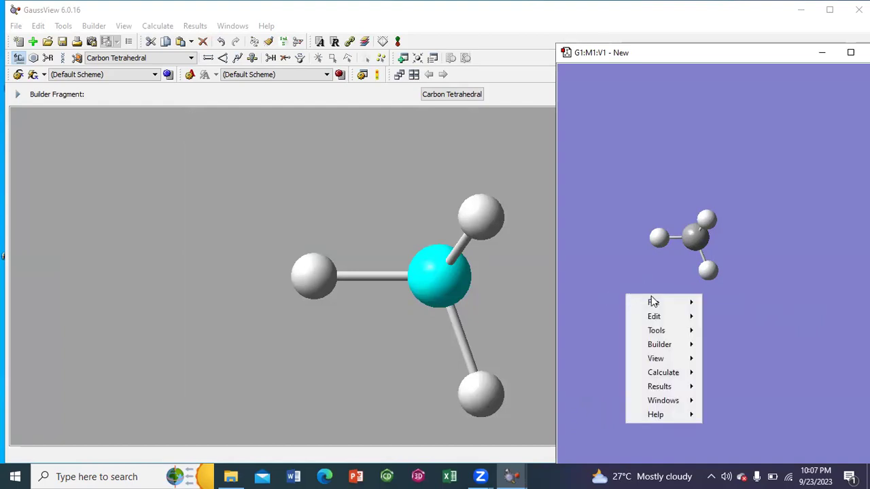
pyautogui.moveTo(688, 348)
pyautogui.moveTo(672, 372)
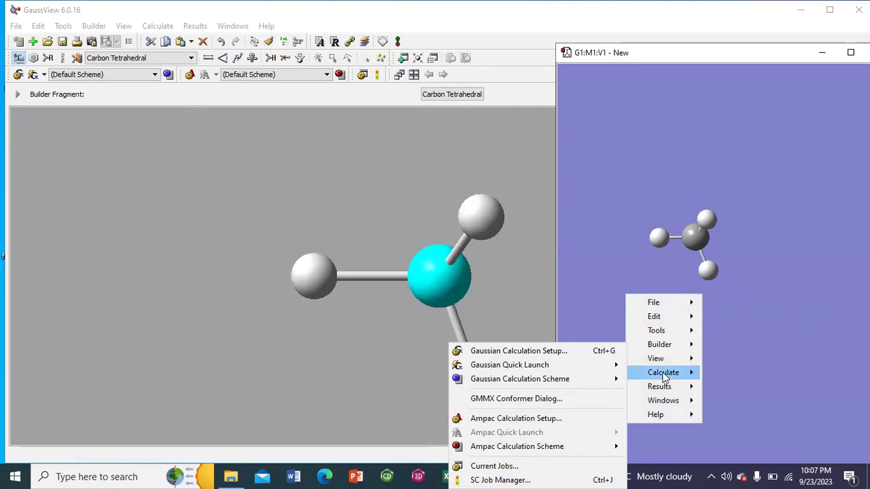
pyautogui.click(564, 358)
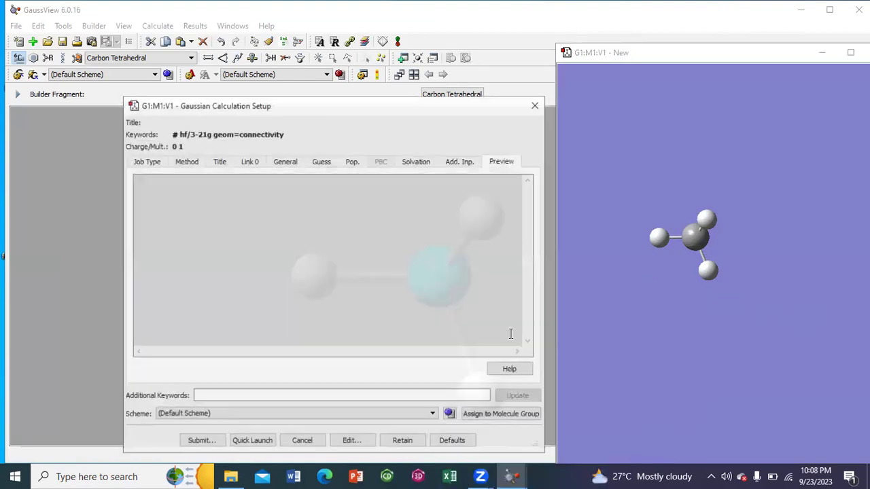
pyautogui.click(138, 164)
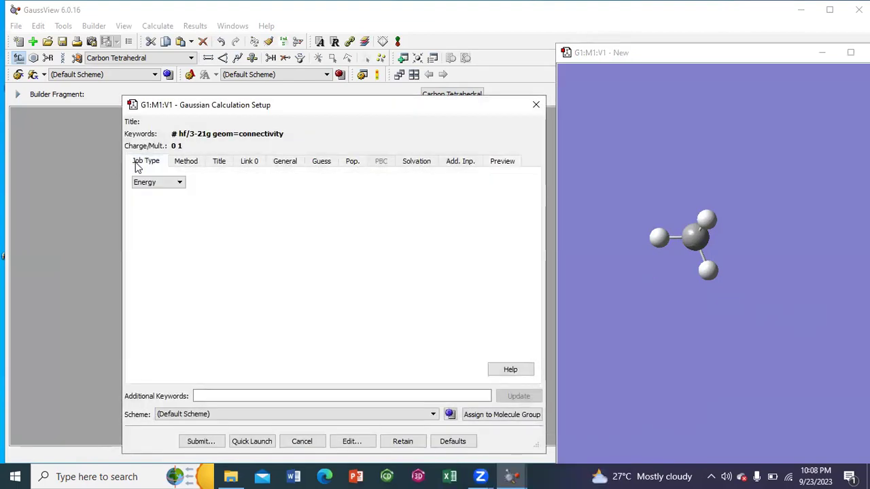
pyautogui.click(161, 186)
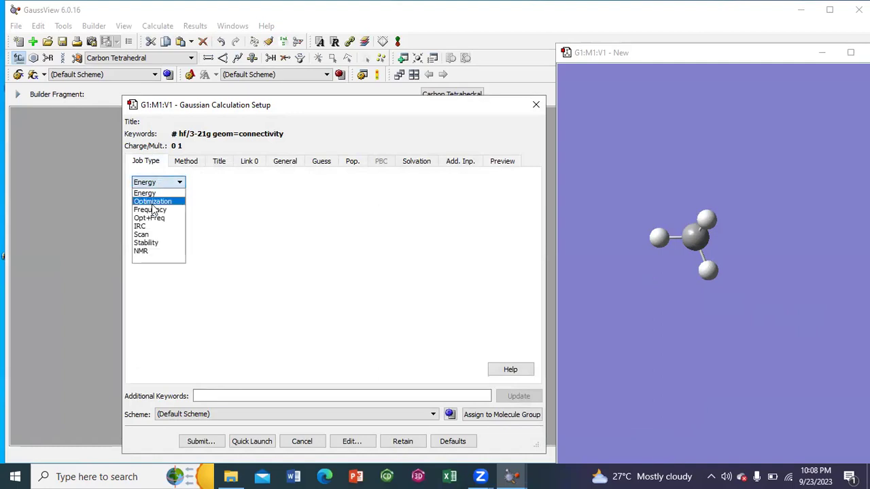
pyautogui.click(152, 210)
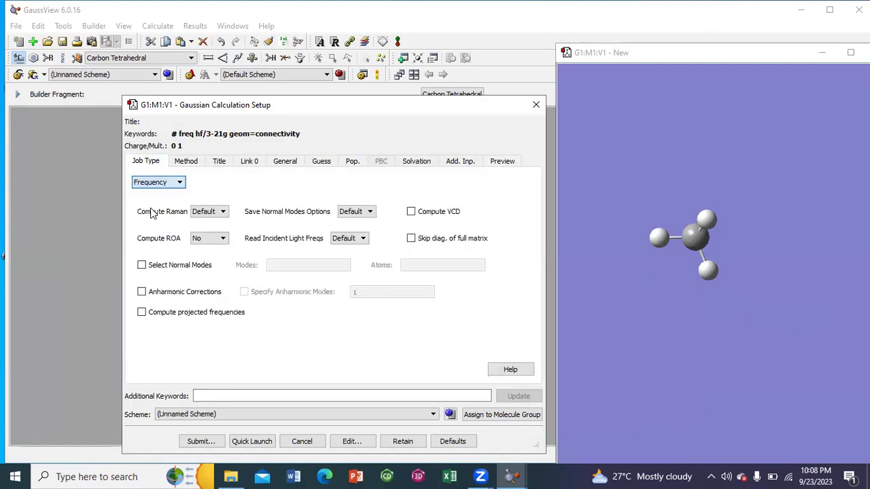
pyautogui.click(215, 212)
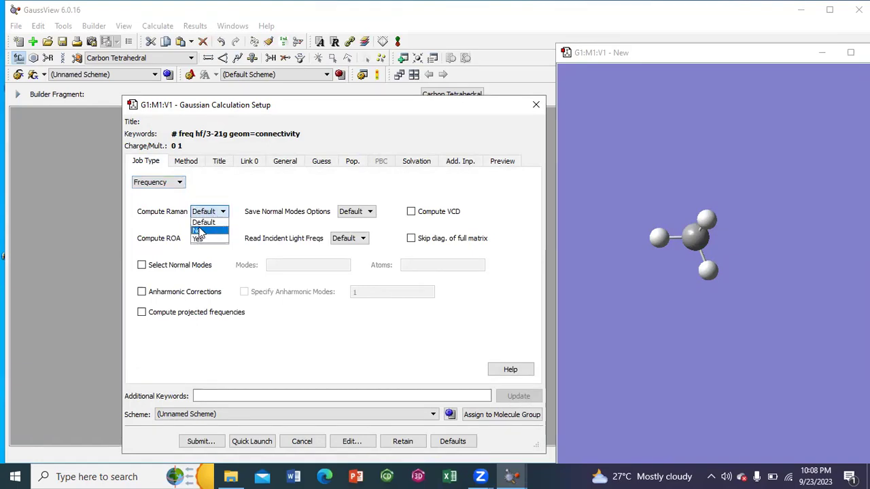
pyautogui.click(199, 233)
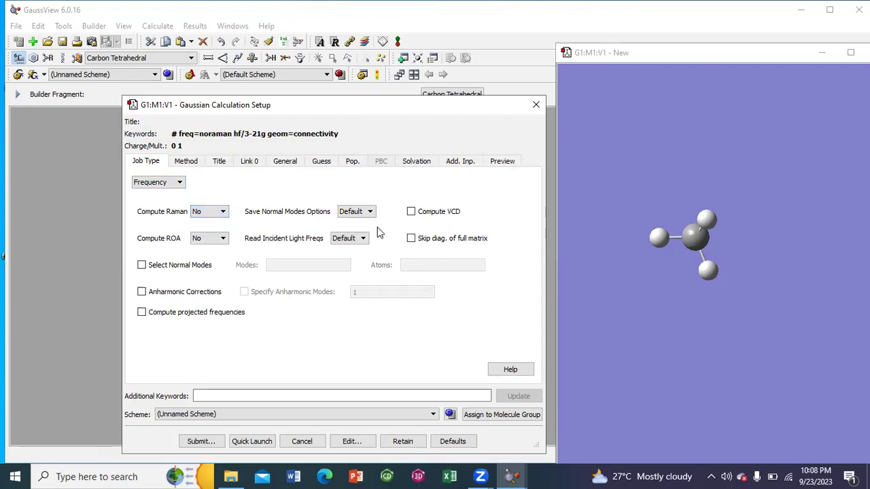
# - Set the method to DFT B3LYP with the 6-31G basis set
pyautogui.click(189, 163)
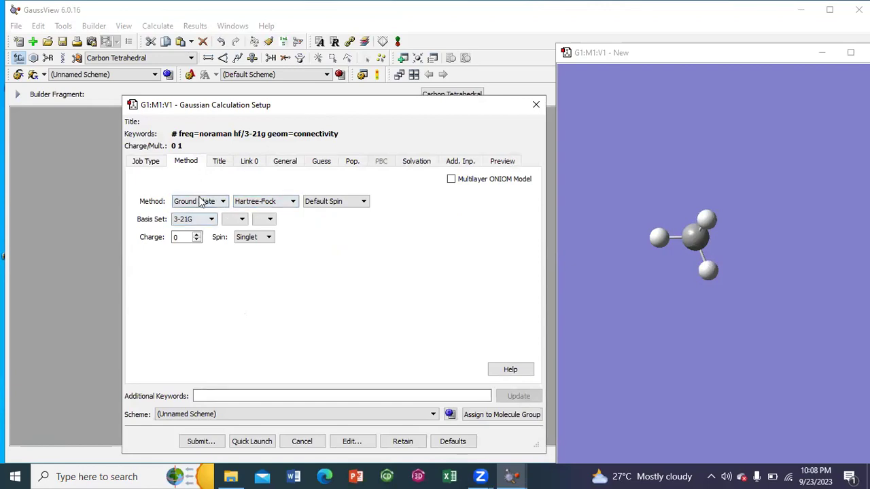
pyautogui.click(279, 202)
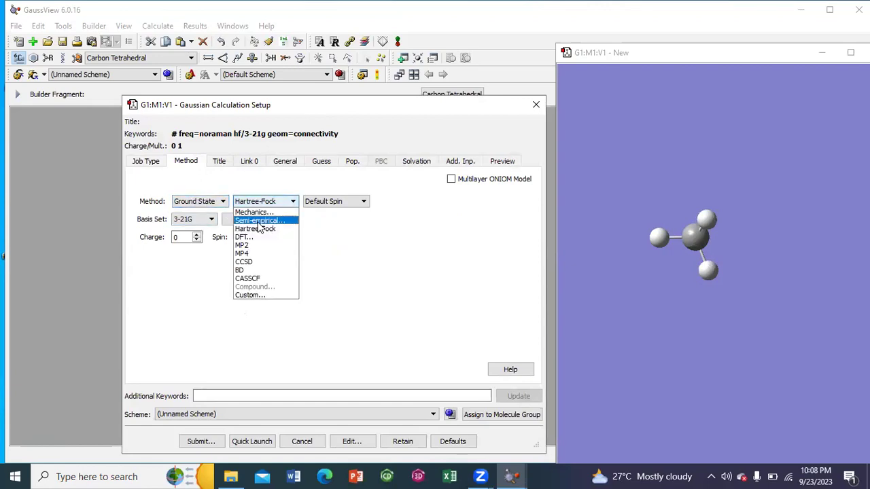
pyautogui.click(243, 238)
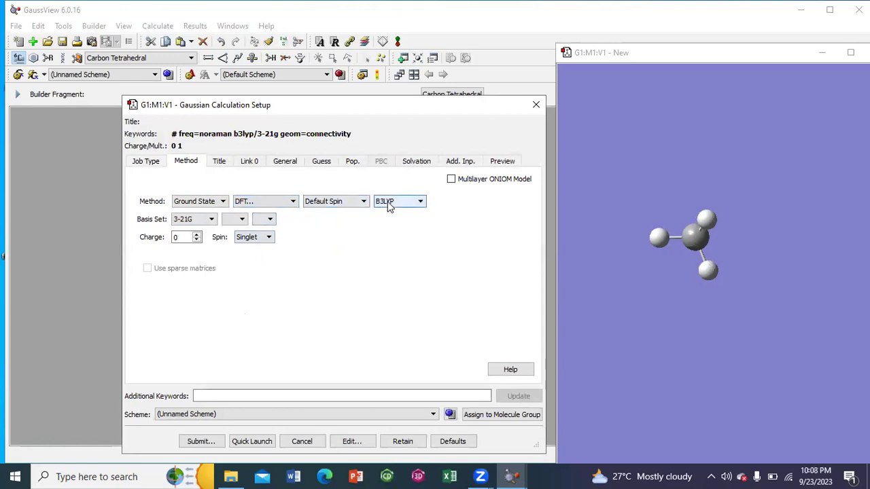
pyautogui.click(204, 219)
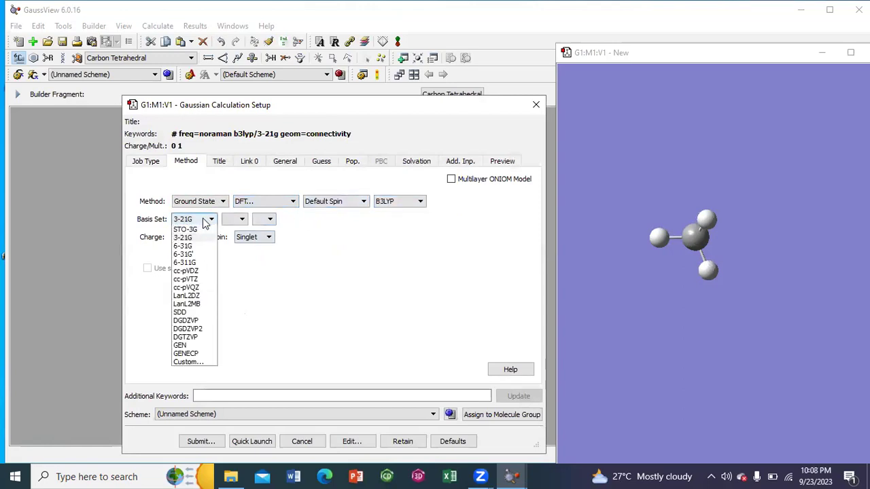
pyautogui.click(188, 247)
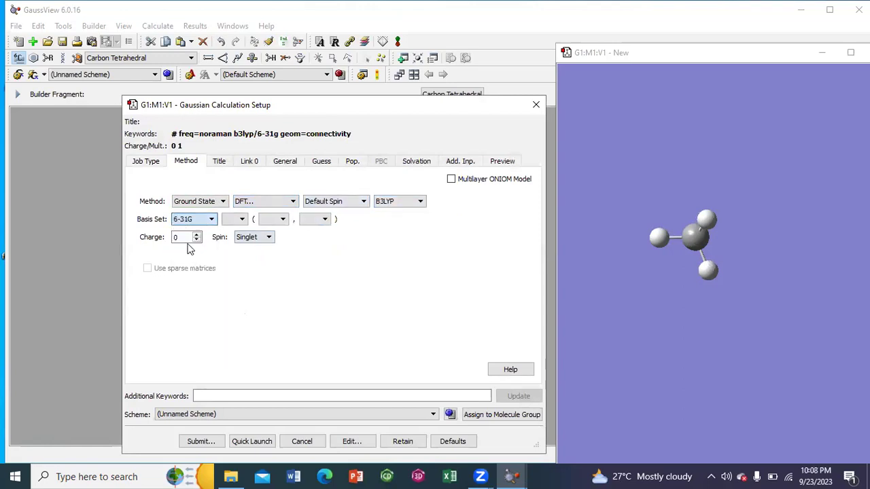
# - Enter the title CH4-freq, check the remaining setup tabs, and scroll through the Preview input file
pyautogui.click(221, 162)
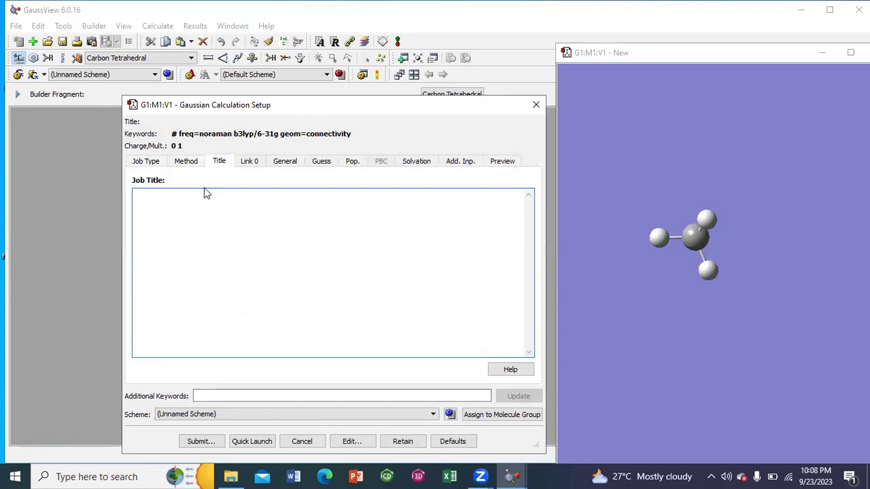
pyautogui.write('CH4-freq')
pyautogui.click(243, 165)
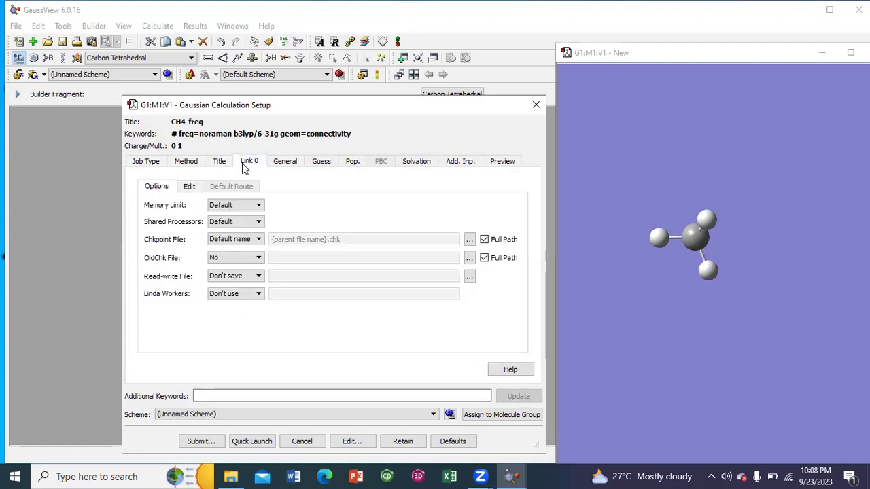
pyautogui.click(290, 165)
pyautogui.click(320, 165)
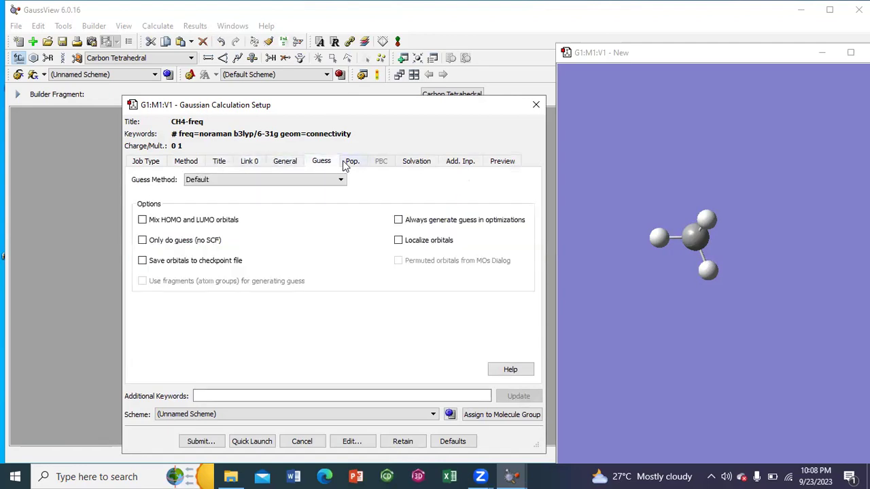
pyautogui.click(348, 165)
pyautogui.click(407, 162)
pyautogui.click(465, 162)
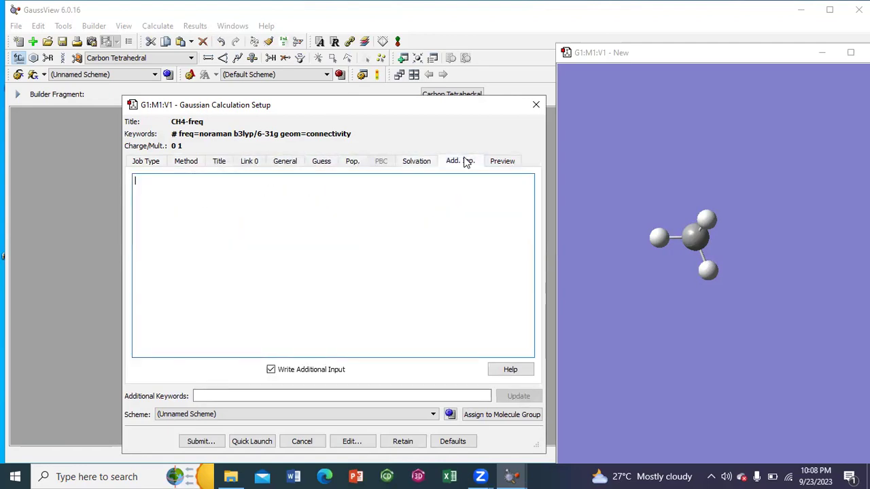
pyautogui.click(493, 161)
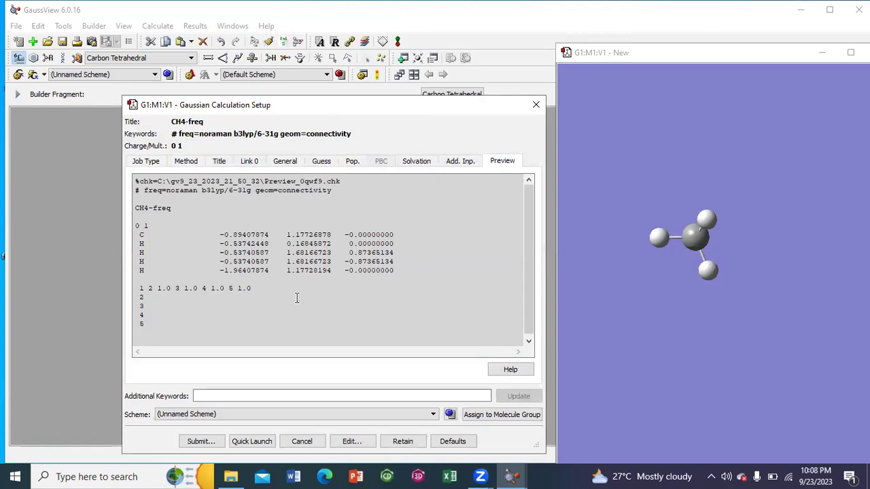
pyautogui.scroll(-1, 295, 297)
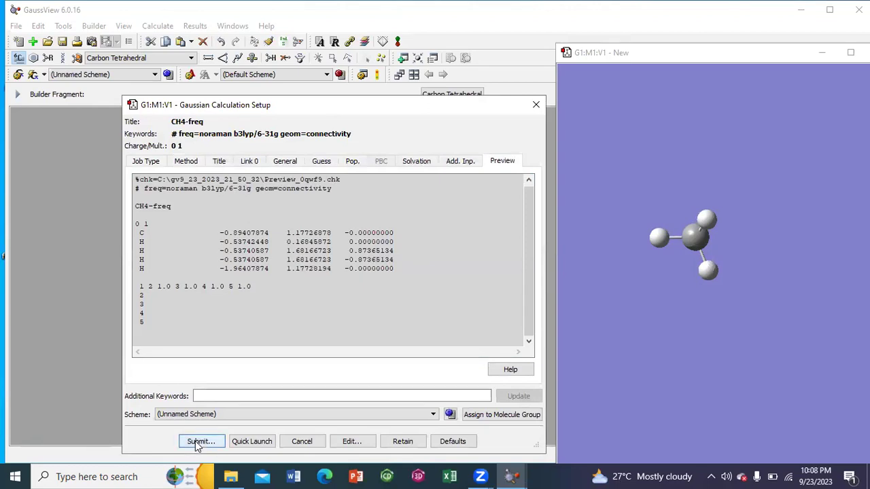
# - Submit the job, saving the input first as CH4-freq.gjf in the My data folder
pyautogui.click(198, 442)
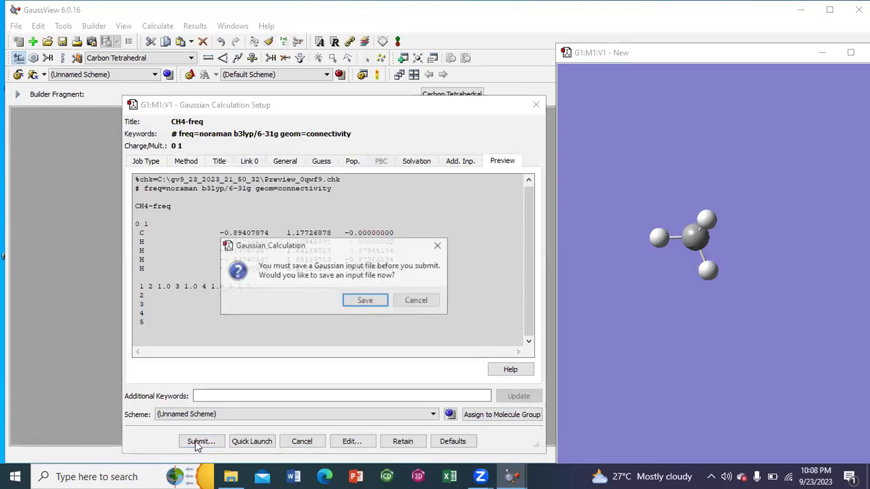
pyautogui.click(363, 305)
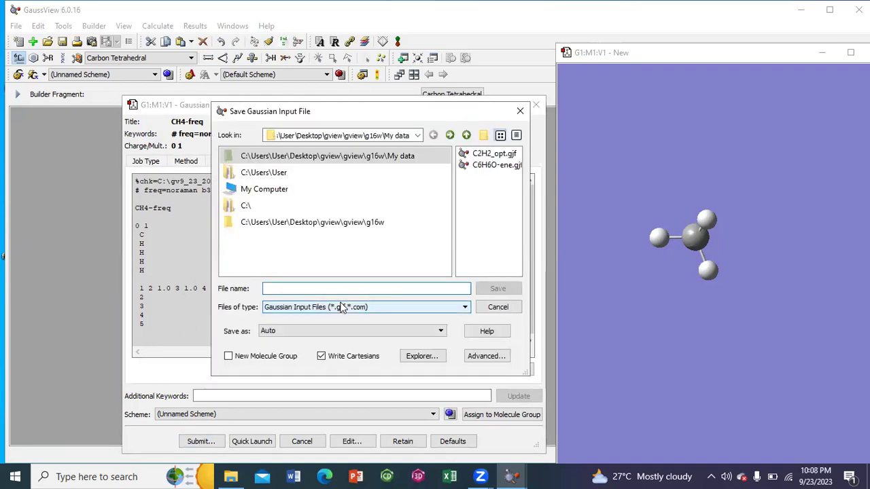
pyautogui.write('CH4-freq')
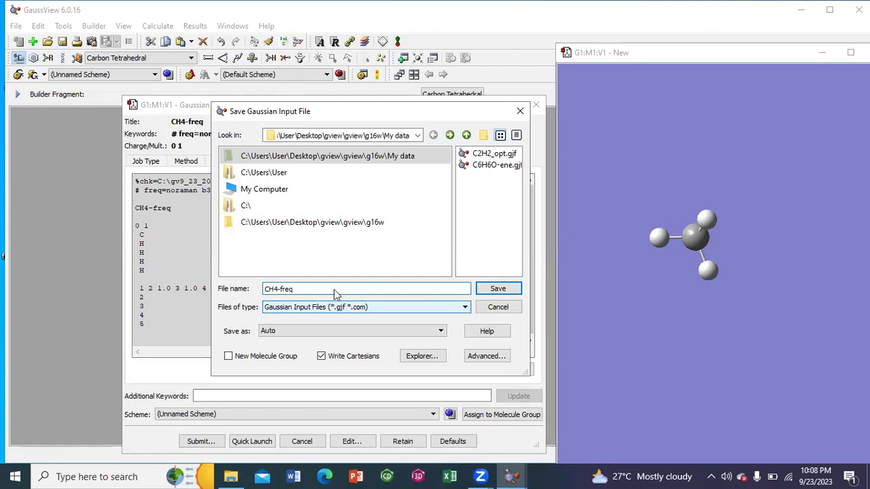
pyautogui.click(483, 289)
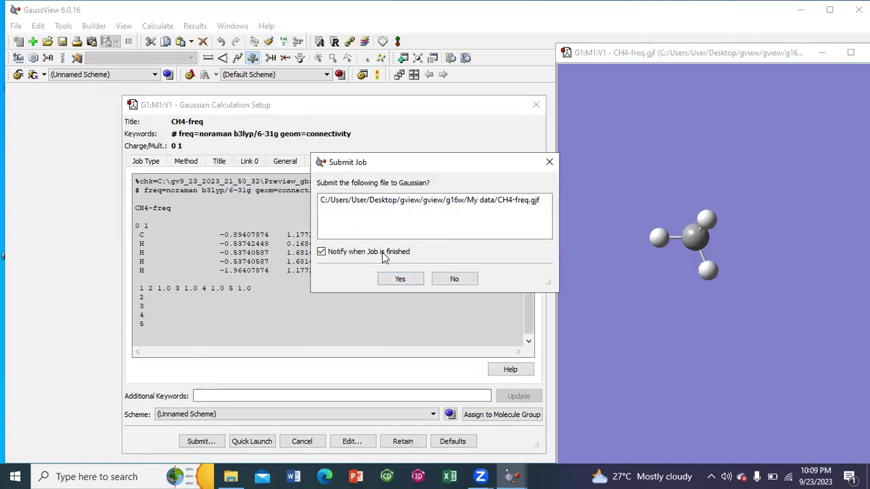
# - Confirm sending CH4-freq.gjf, dismiss Error Message 2065, and wait for Processing Complete
pyautogui.click(393, 279)
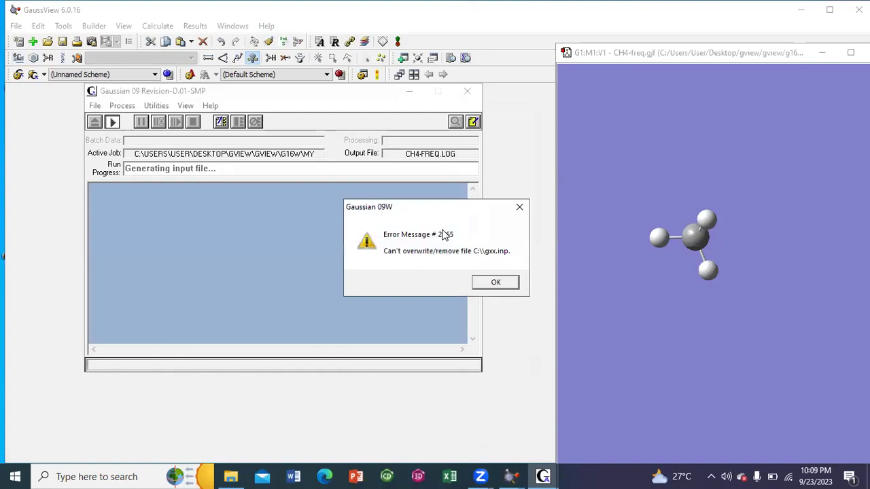
pyautogui.click(518, 207)
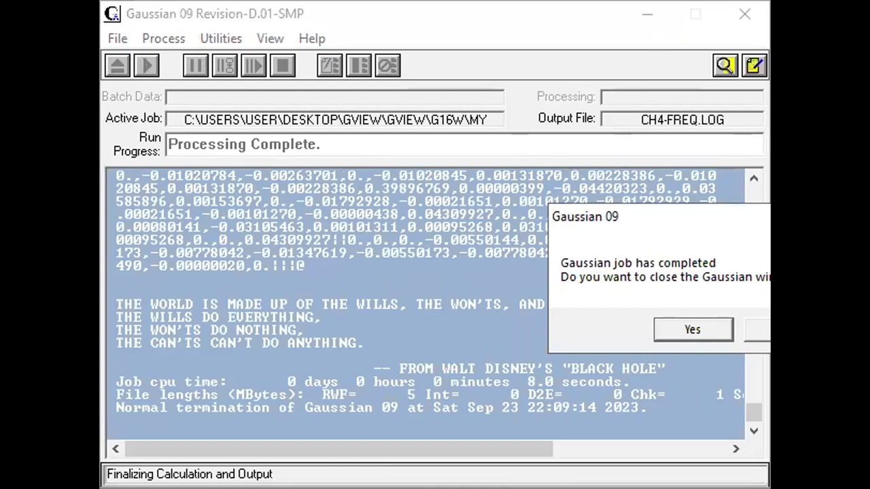
pyautogui.click(532, 146)
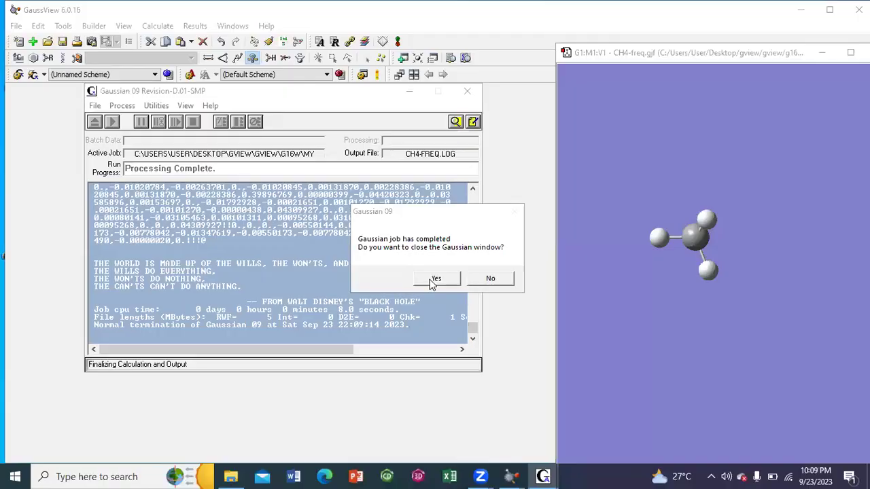
# - Close Gaussian, open only CH4-freq.log from the Open Files list, and move the G1 window aside
pyautogui.click(686, 338)
pyautogui.click(435, 280)
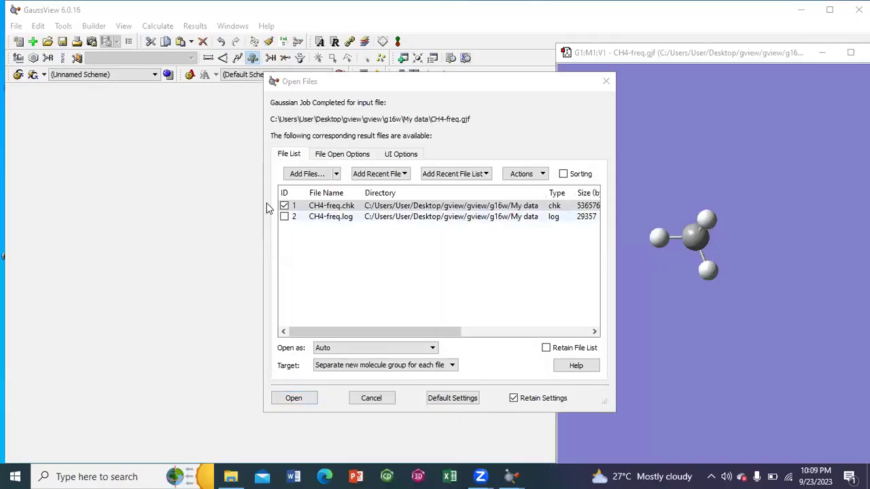
pyautogui.click(284, 206)
pyautogui.click(284, 206)
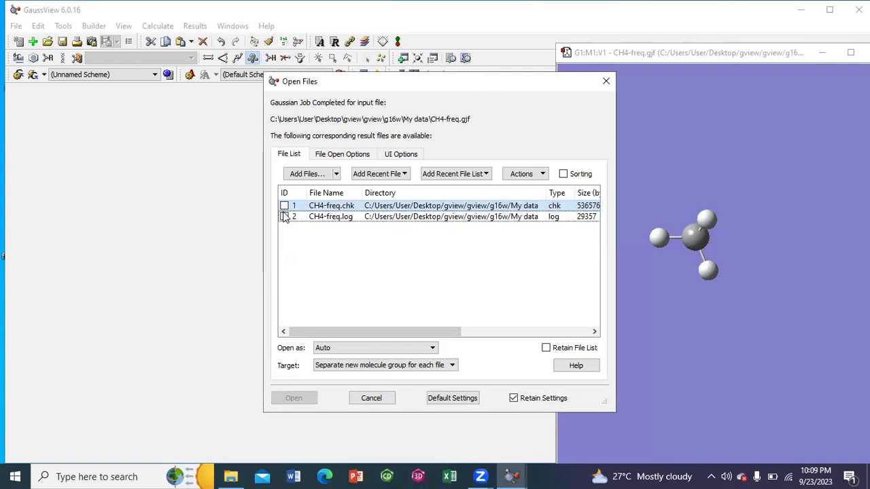
pyautogui.click(284, 216)
pyautogui.click(294, 398)
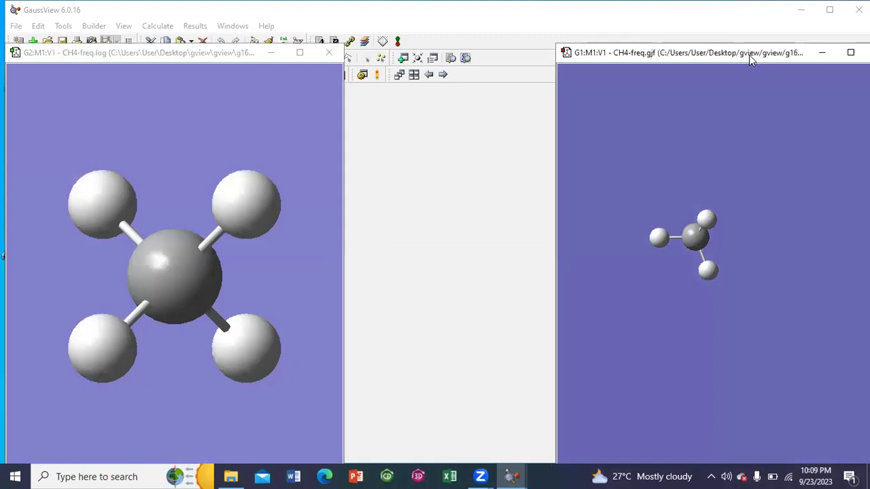
pyautogui.moveTo(768, 55); pyautogui.dragTo(718, 62)
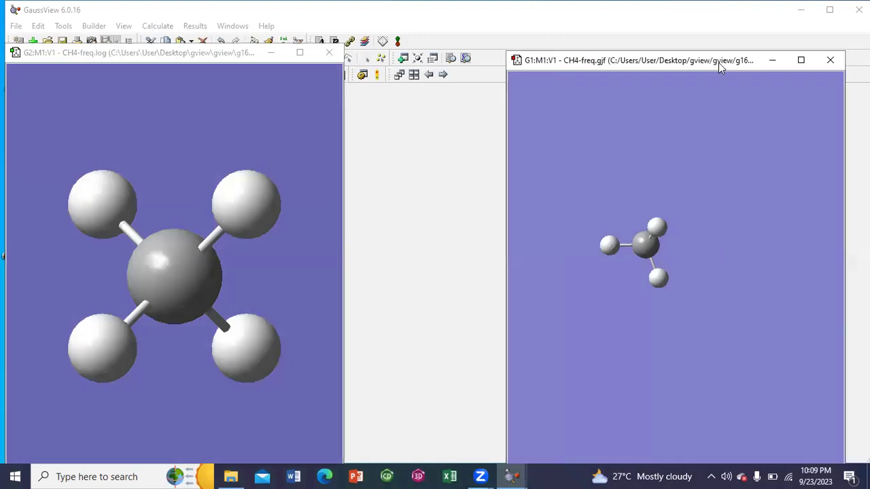
# - Close the CH4-freq.gjf window and open the Vibrations list for the log results
pyautogui.click(831, 62)
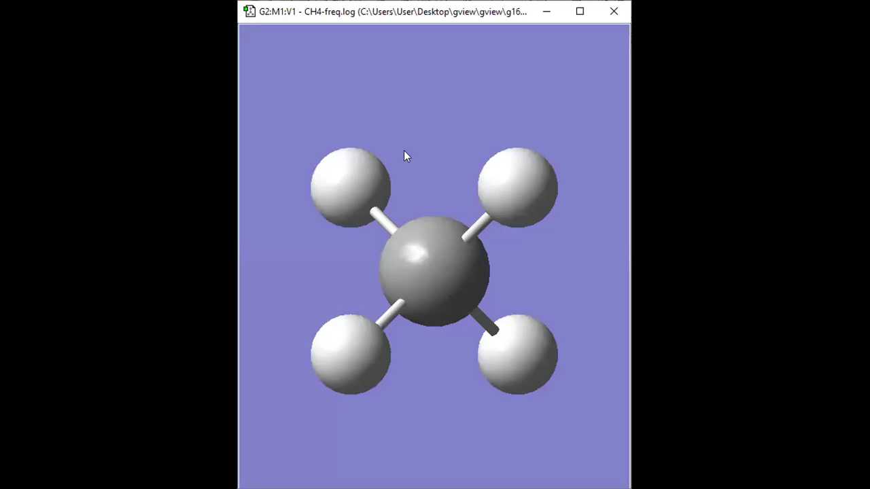
pyautogui.rightClick(411, 150)
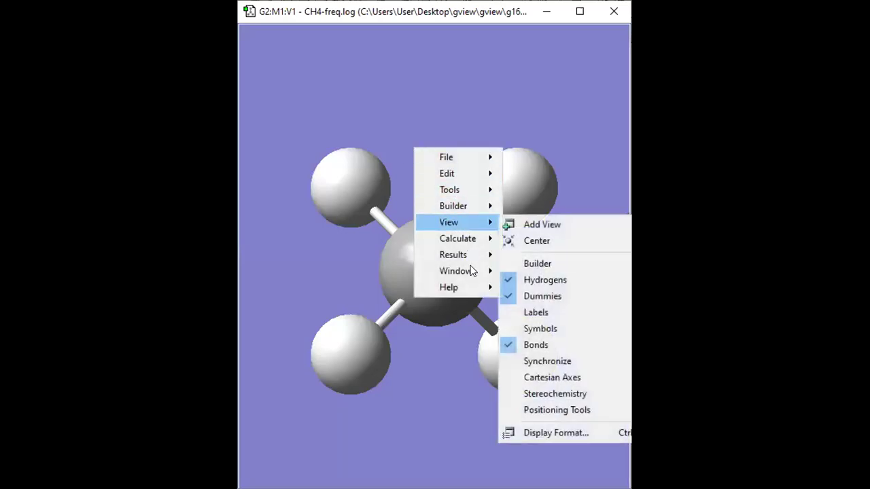
pyautogui.moveTo(465, 253)
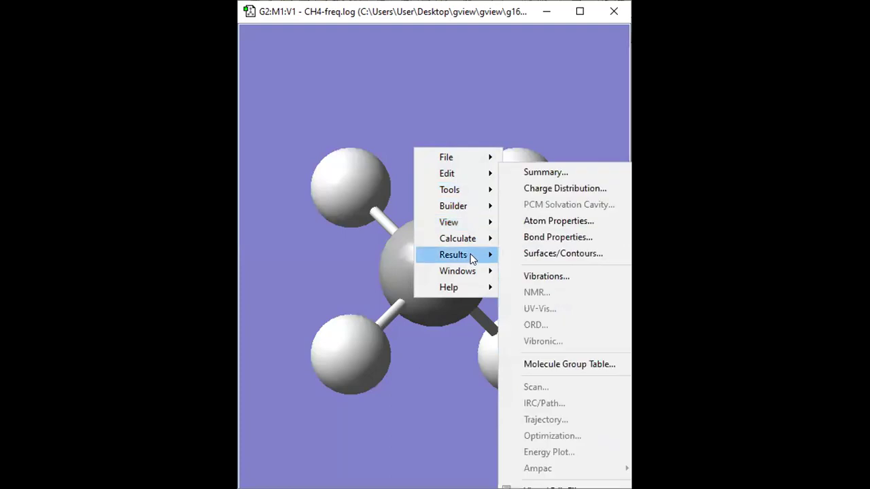
pyautogui.click(534, 275)
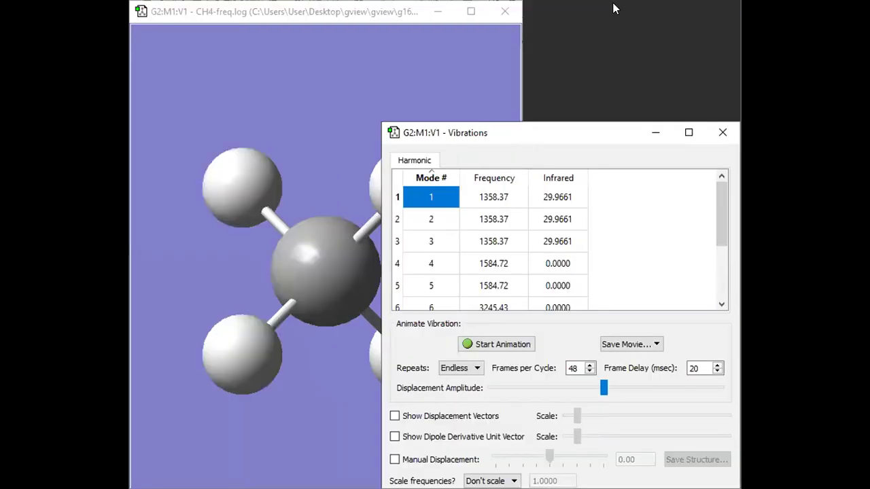
# - Reposition the Vibrations dialog up and to the right so the molecule stays fully visible
pyautogui.click(614, 16)
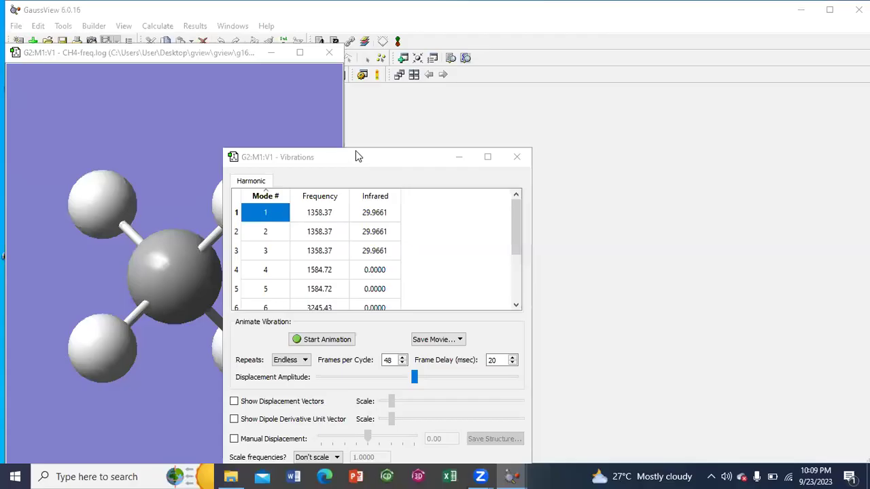
pyautogui.moveTo(535, 129); pyautogui.dragTo(557, 91)
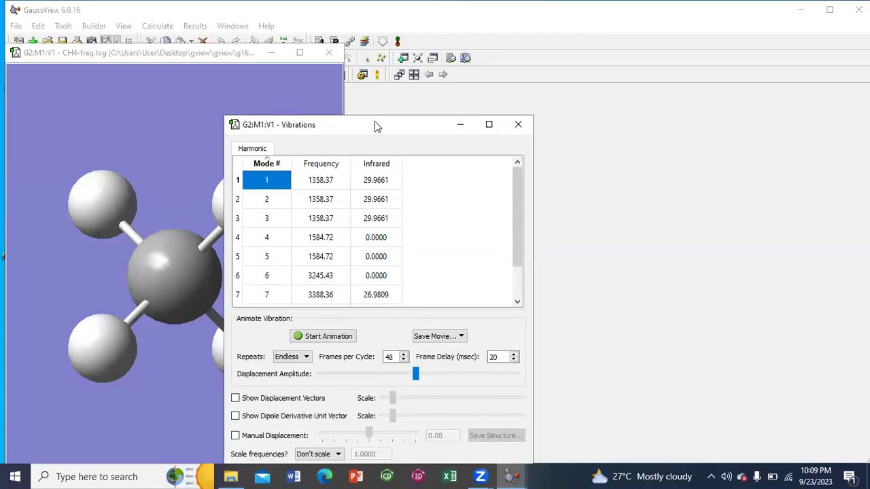
pyautogui.click(488, 125)
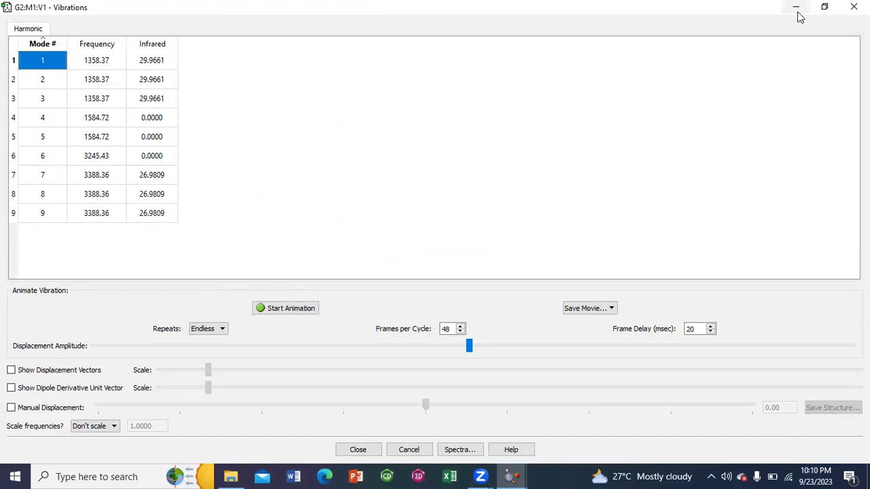
pyautogui.click(824, 7)
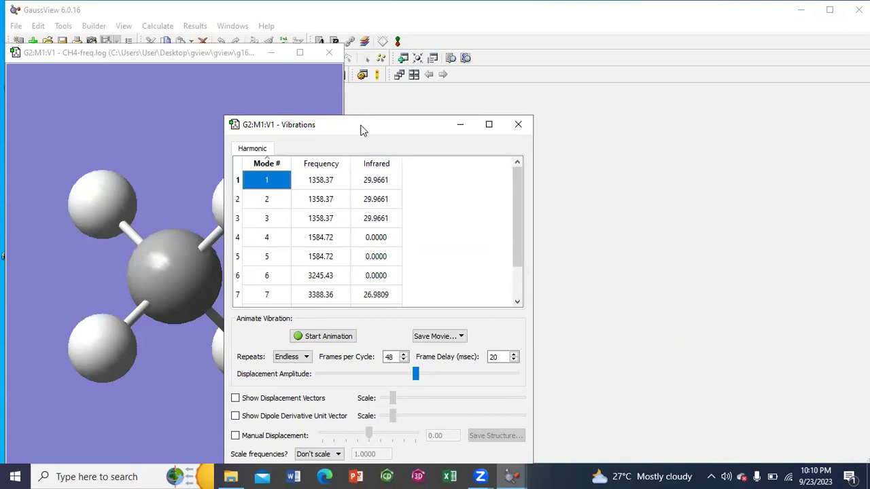
pyautogui.moveTo(362, 127); pyautogui.dragTo(527, 88)
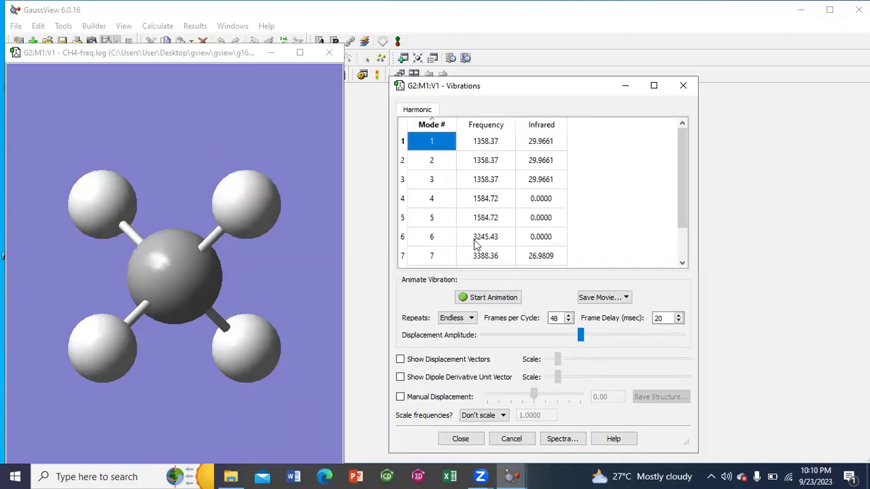
# - Animate vibrational modes 1, 2 and 3 in turn
pyautogui.click(485, 302)
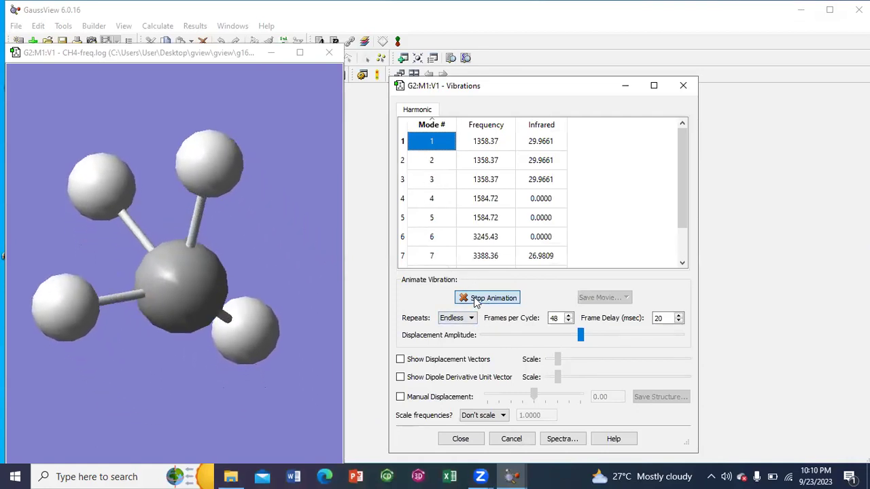
pyautogui.click(475, 299)
pyautogui.click(431, 162)
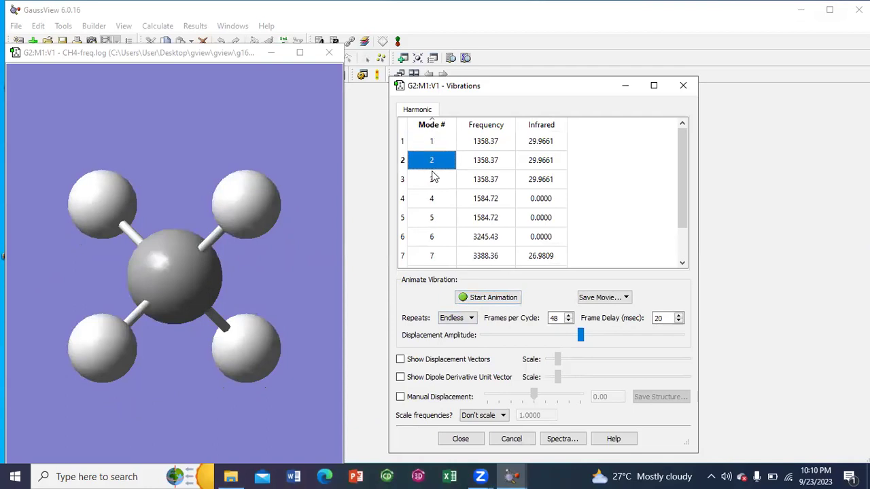
pyautogui.click(481, 298)
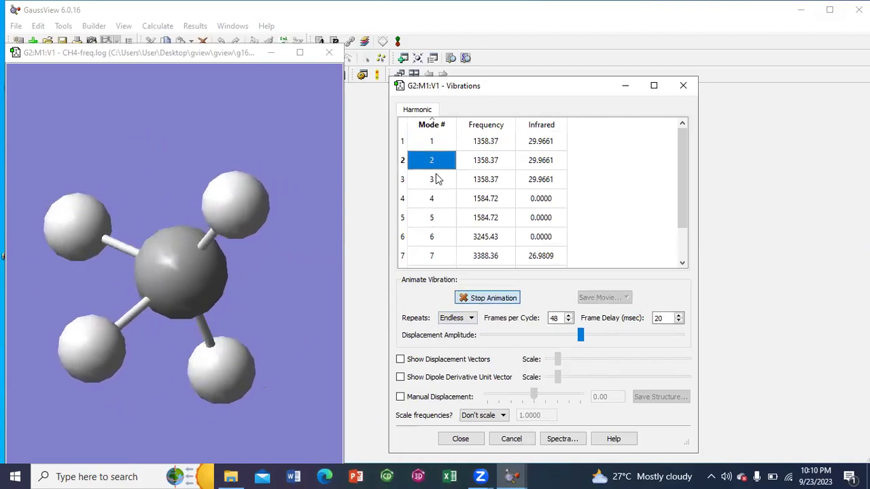
pyautogui.click(473, 298)
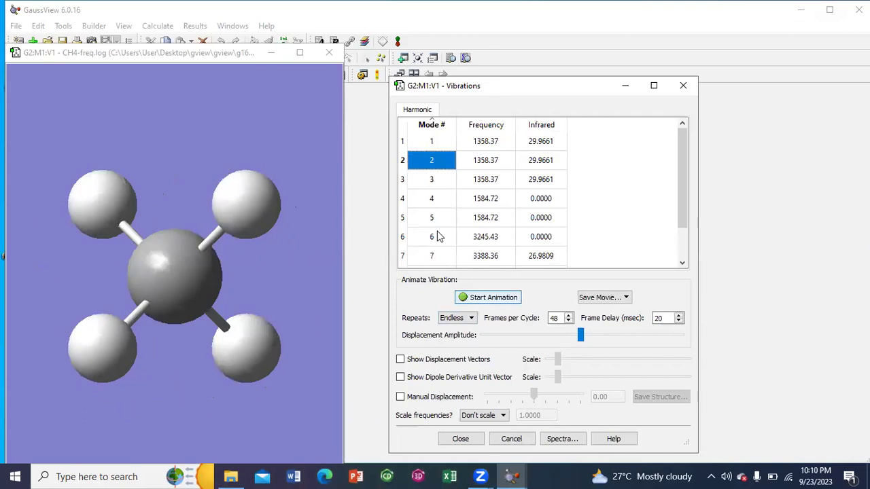
pyautogui.click(434, 180)
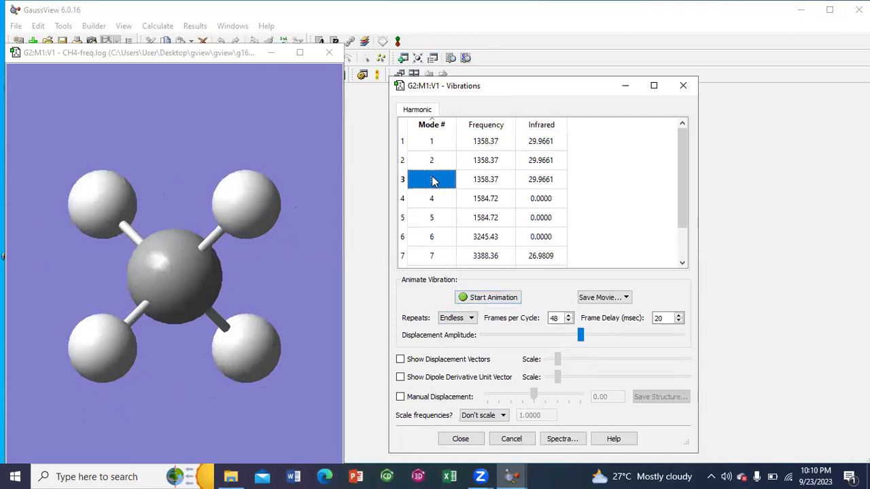
pyautogui.click(474, 300)
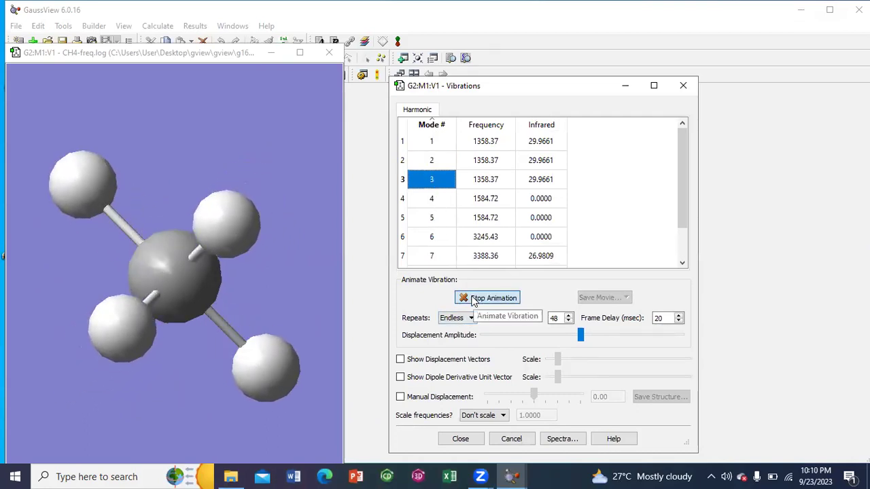
# - Step the animation through modes 4 to 9, then stop it on mode 9
pyautogui.click(435, 201)
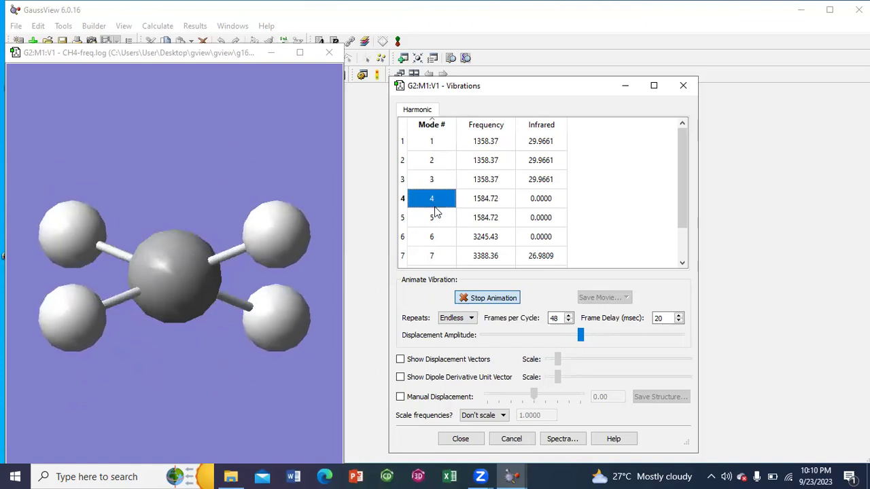
pyautogui.click(426, 226)
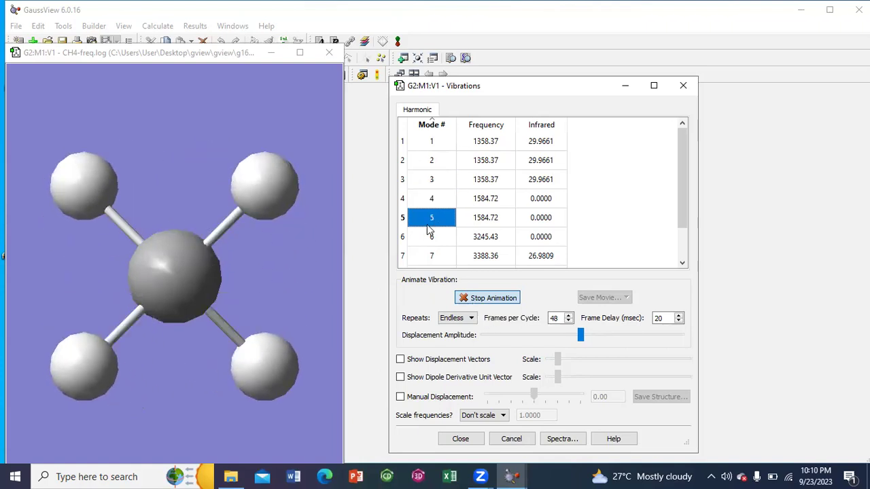
pyautogui.click(435, 240)
pyautogui.click(436, 257)
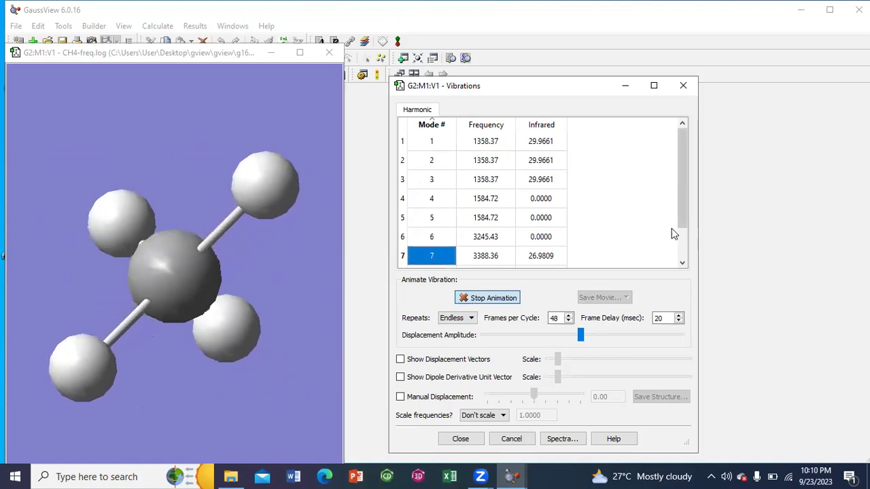
pyautogui.moveTo(679, 218); pyautogui.dragTo(689, 253)
pyautogui.click(425, 240)
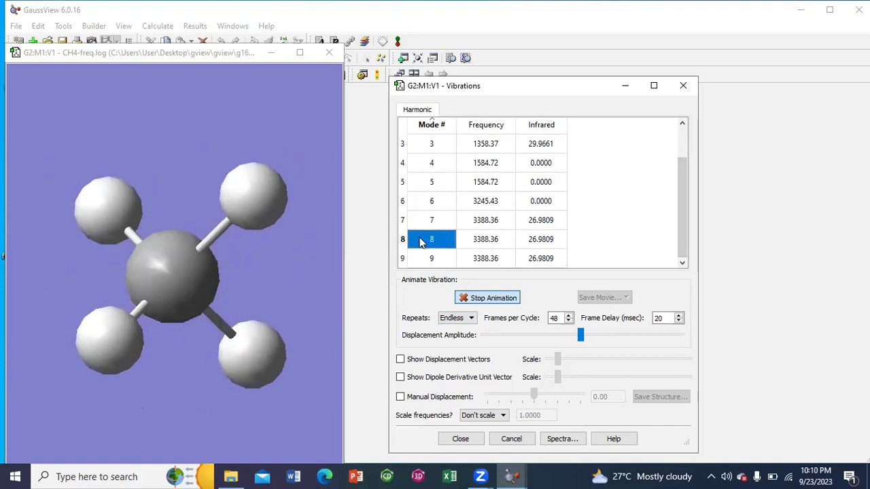
pyautogui.click(437, 259)
pyautogui.click(463, 299)
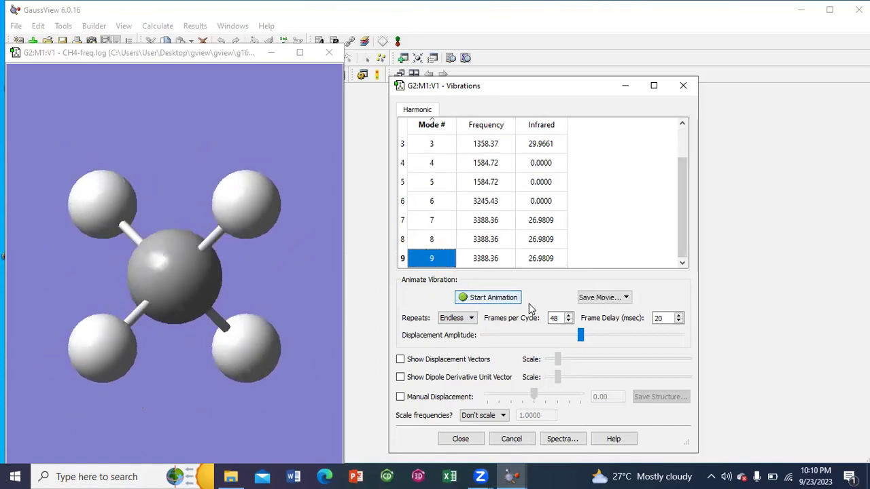
# - Save the mode 9 vibration animation as the GIF movie file CH4-vib
pyautogui.click(601, 299)
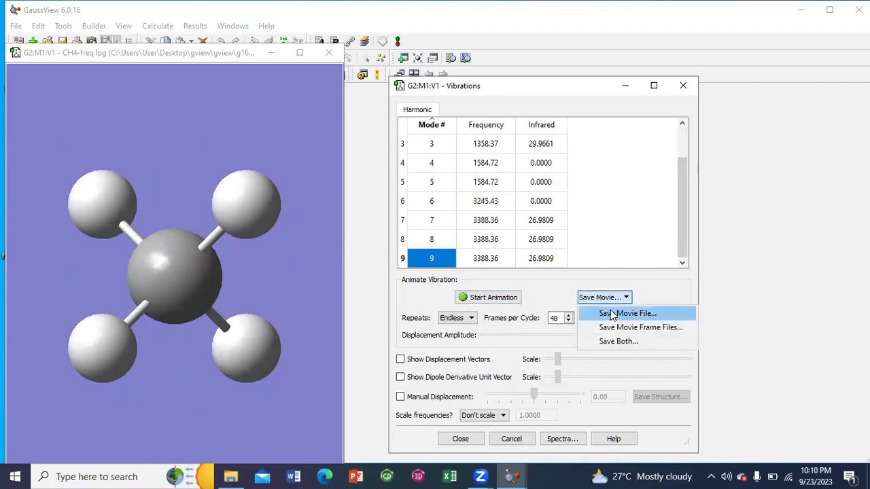
pyautogui.click(613, 315)
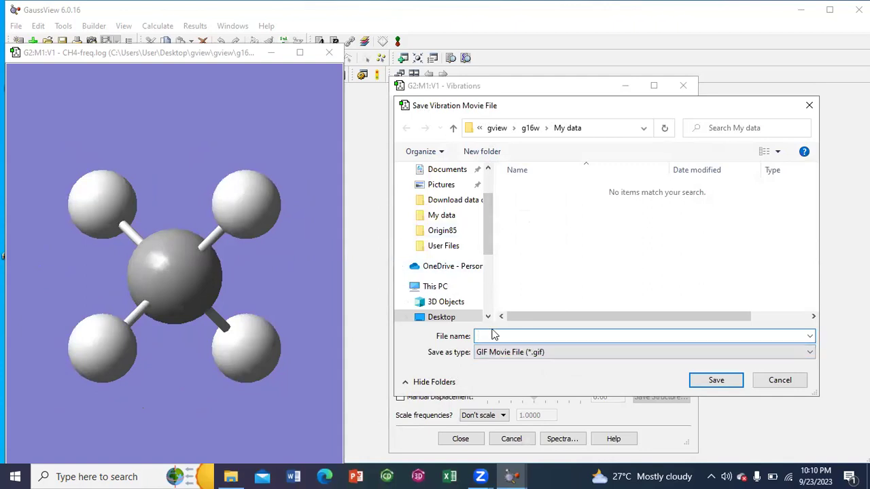
pyautogui.write('CH4')
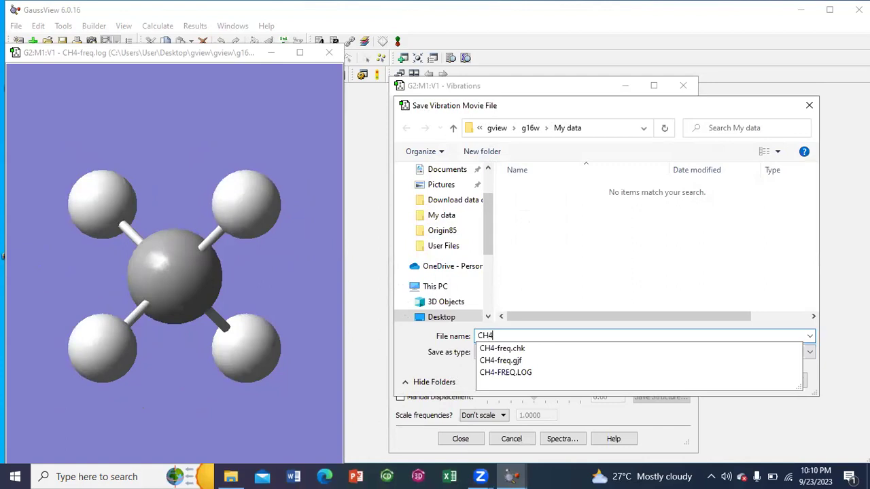
pyautogui.write('-vi')
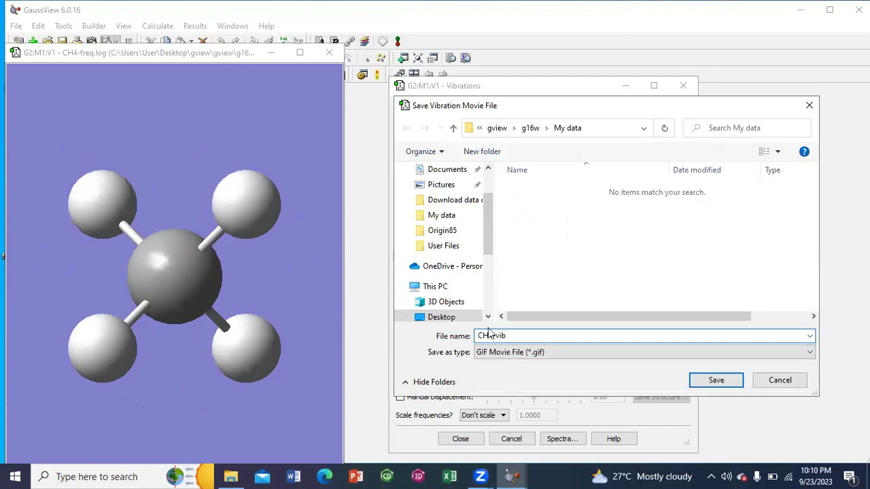
pyautogui.write('b')
pyautogui.click(715, 379)
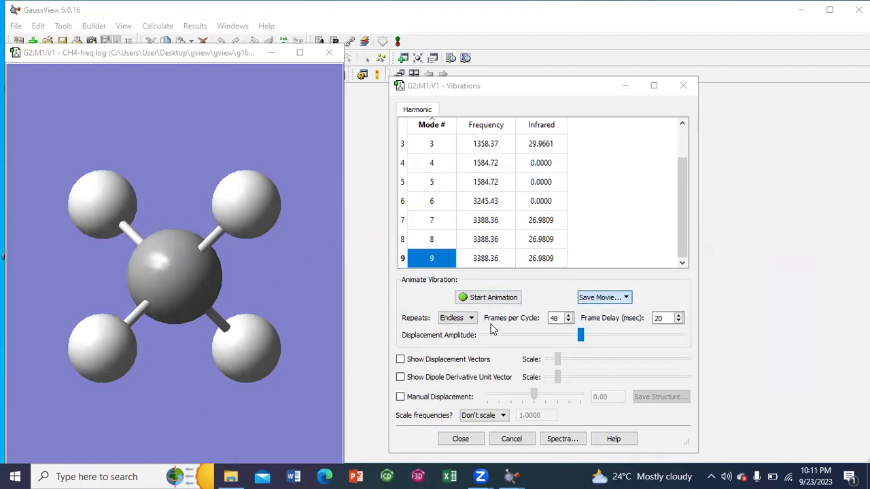
# - View methane's IR spectrum maximized, with peaks near 1358 and 3388 cm⁻¹, then minimize it
pyautogui.click(558, 436)
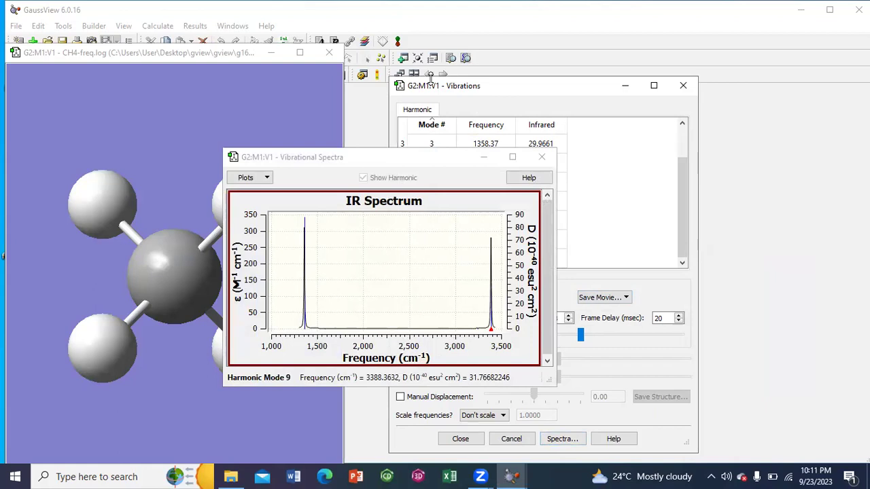
pyautogui.click(756, 357)
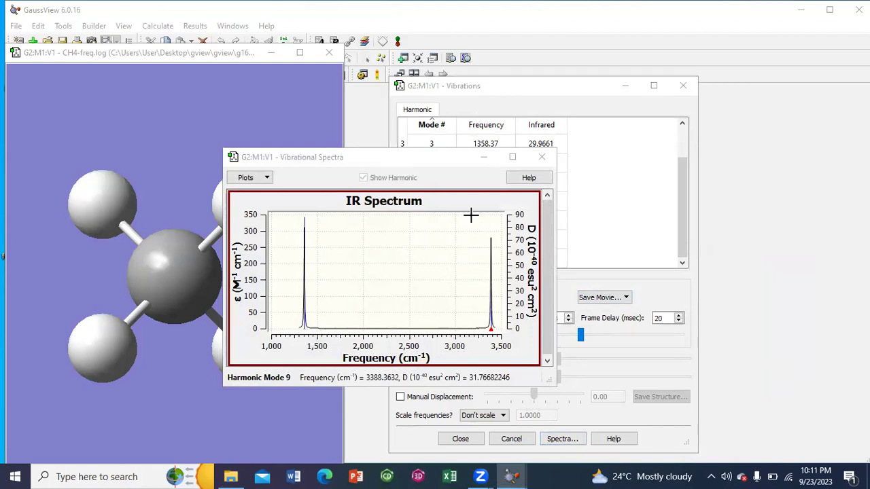
pyautogui.click(513, 158)
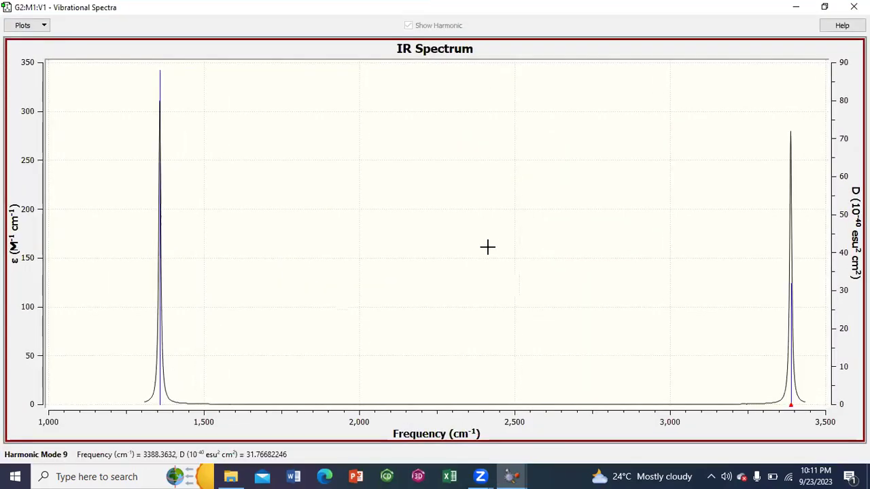
pyautogui.click(795, 7)
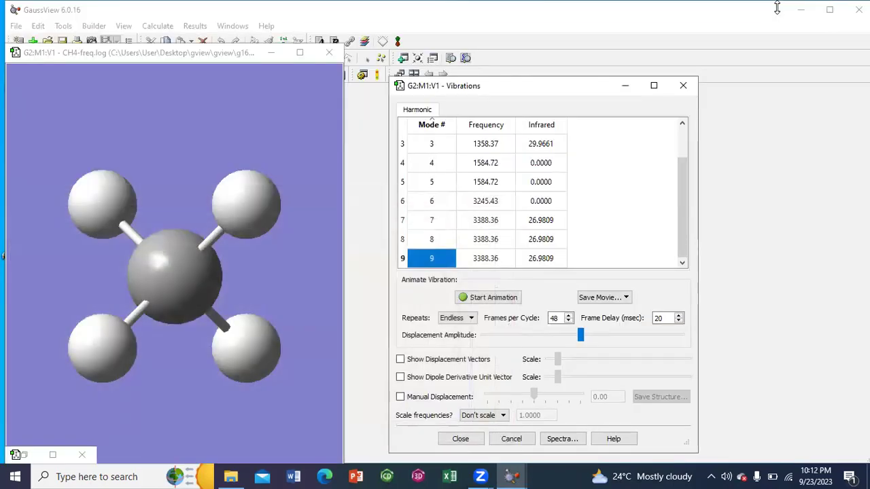